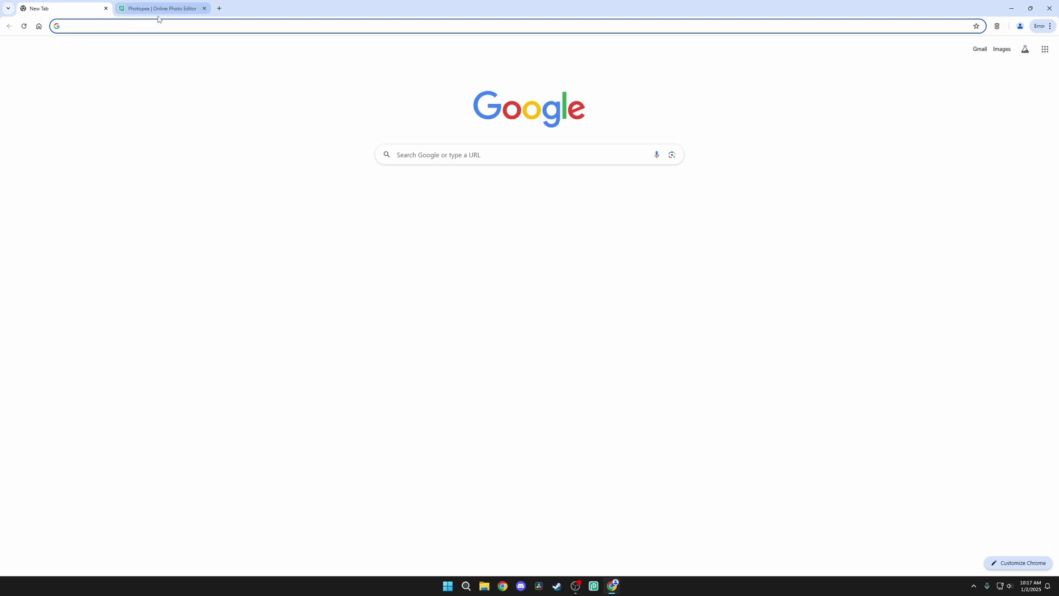
# Search Google for 'chrome web store' from a new tab.
pyautogui.click(120, 26)
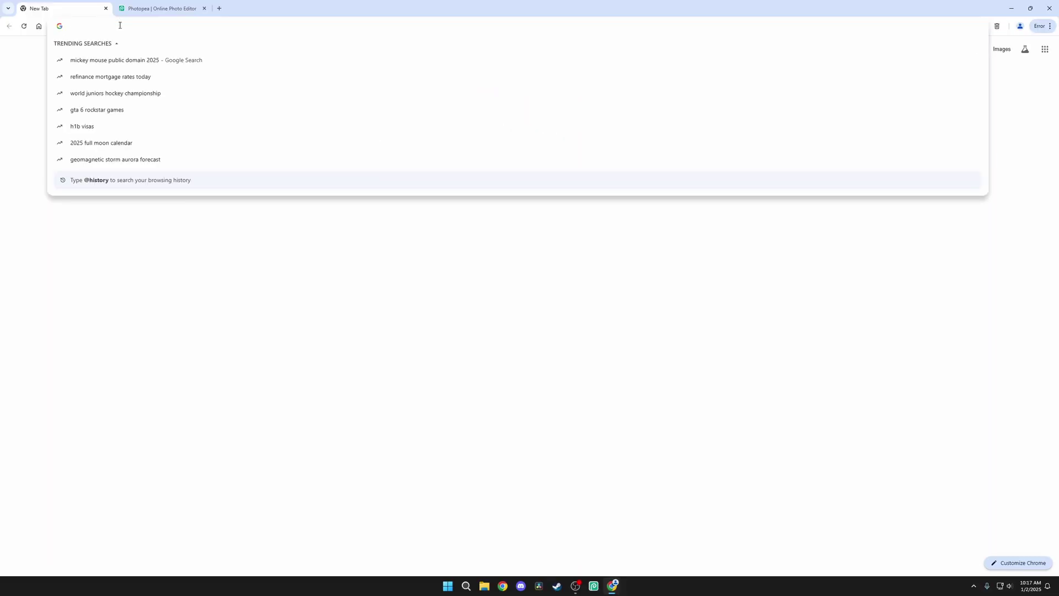
pyautogui.write('c')
pyautogui.write('hrome')
pyautogui.write(' web store')
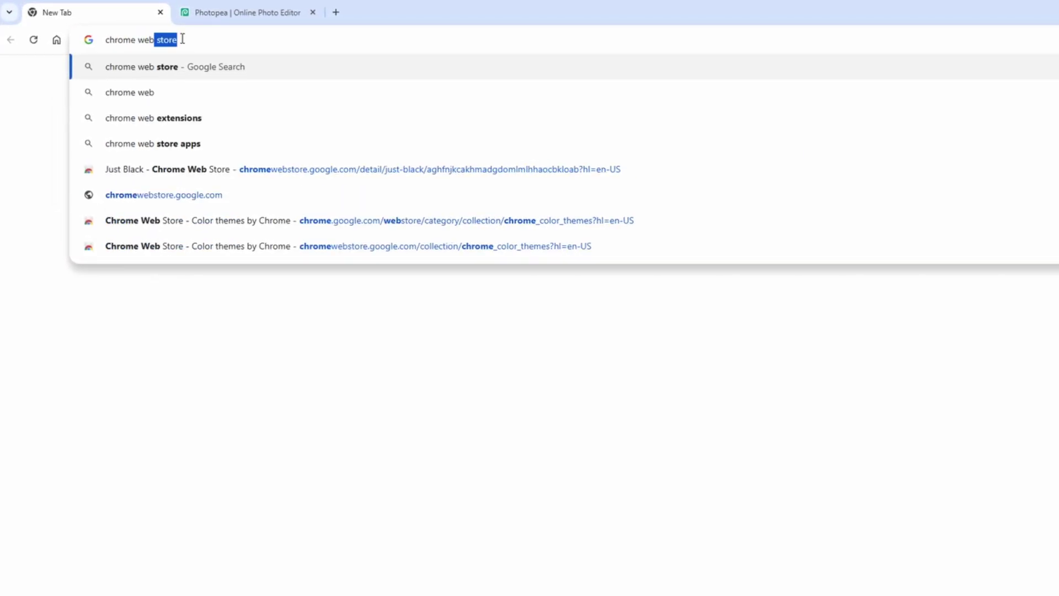
pyautogui.press('Return')
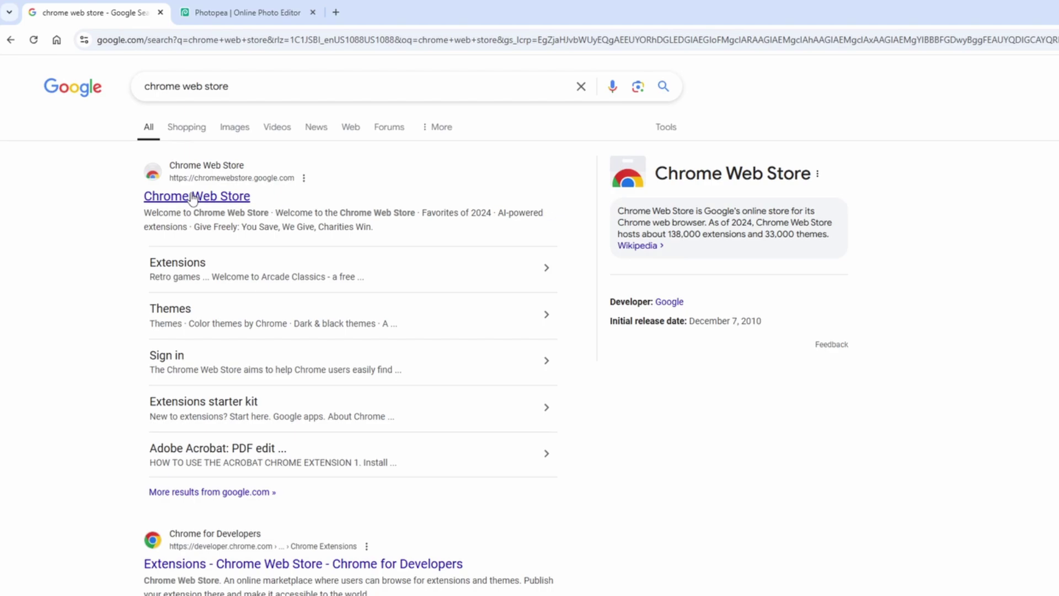
# Add the Remove Ads from Photopea extension to Chrome from the Web Store, then return to Photopea.
pyautogui.click(193, 197)
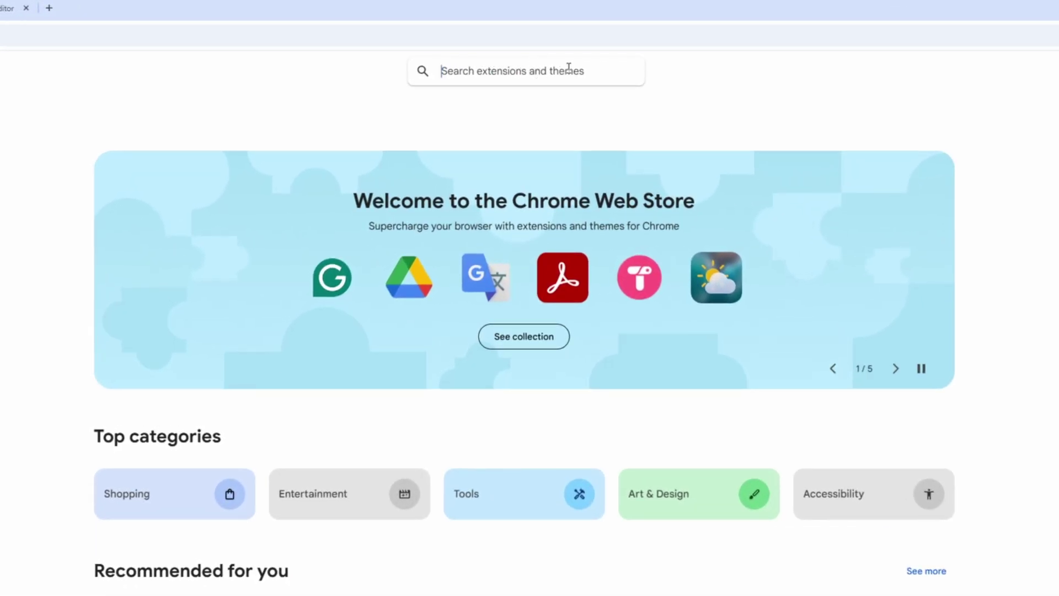
pyautogui.write('photo')
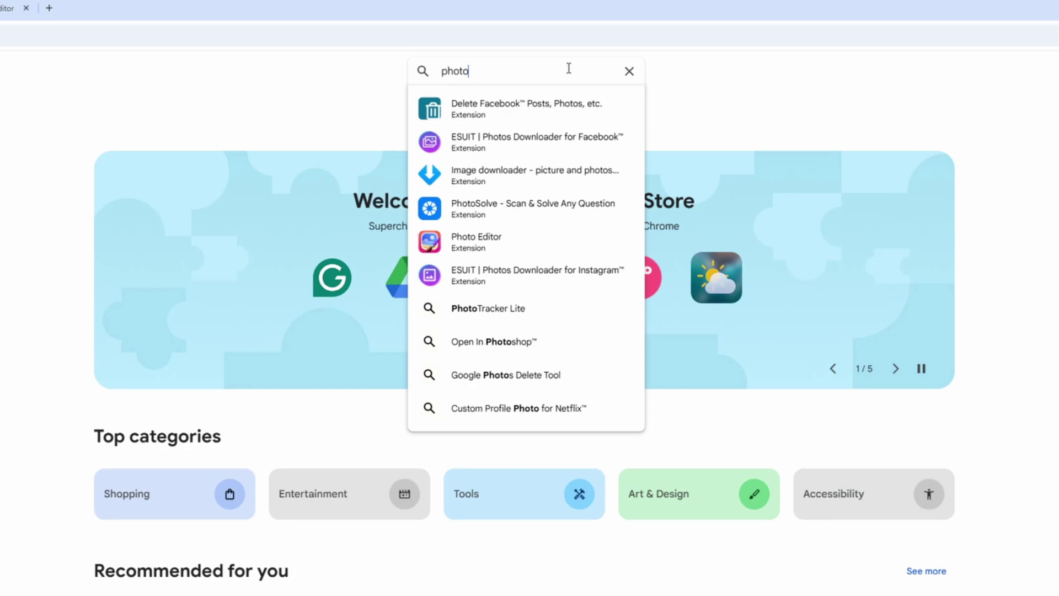
pyautogui.write('pea')
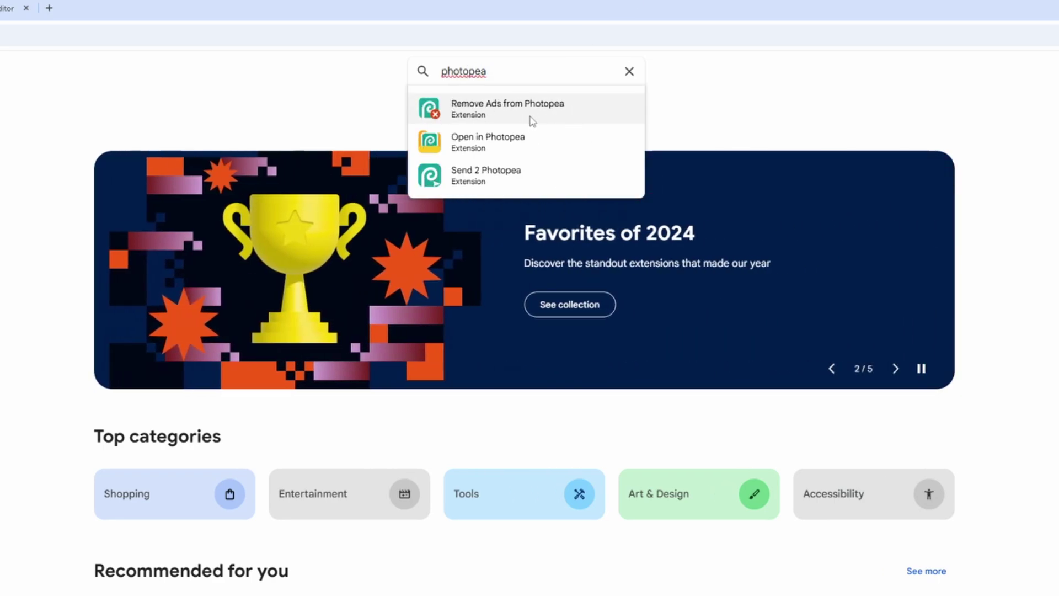
pyautogui.click(529, 120)
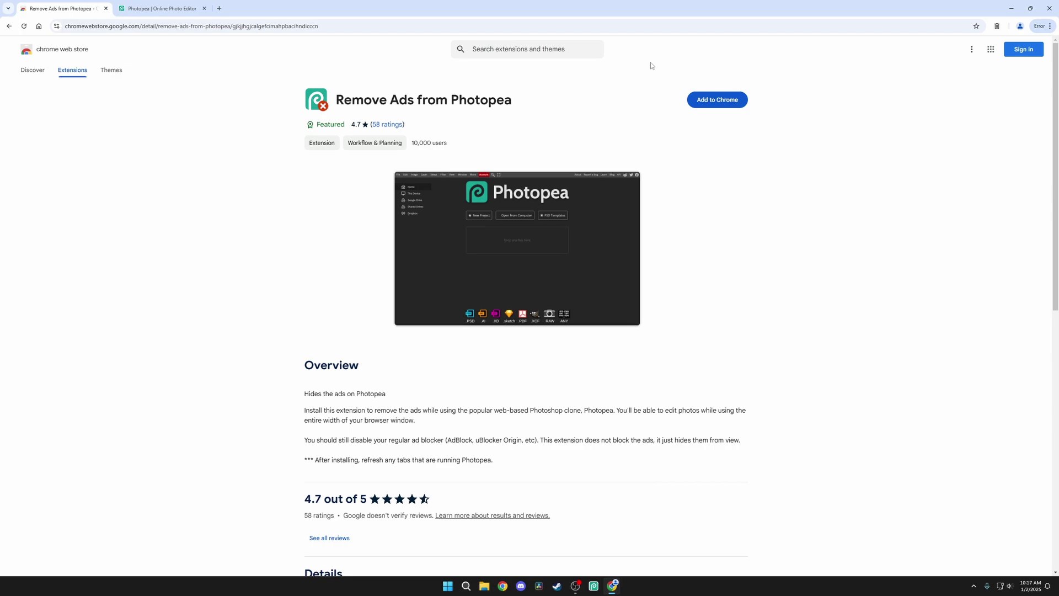
pyautogui.click(717, 100)
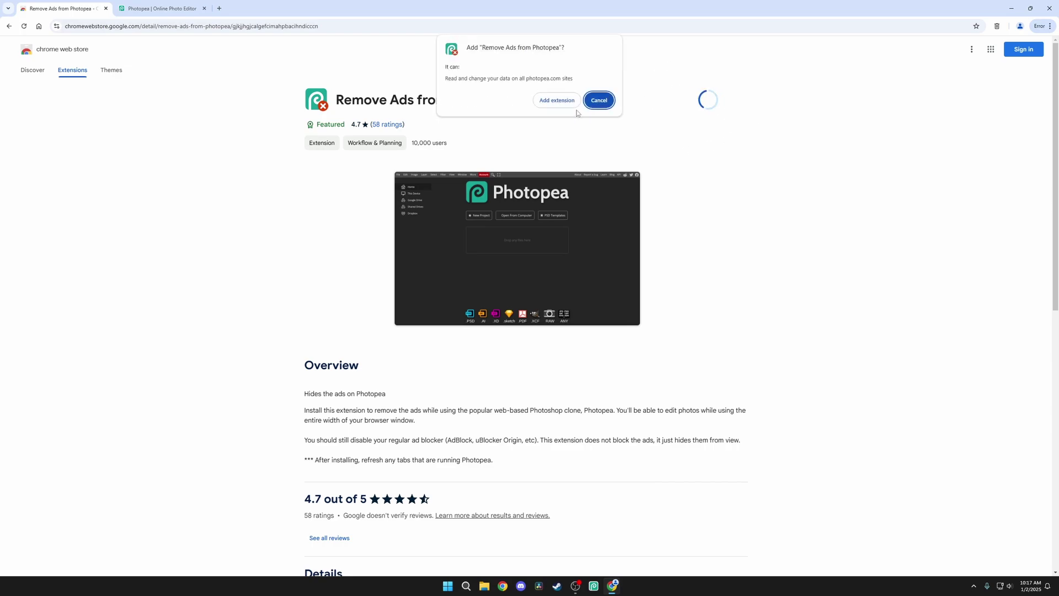
pyautogui.click(548, 100)
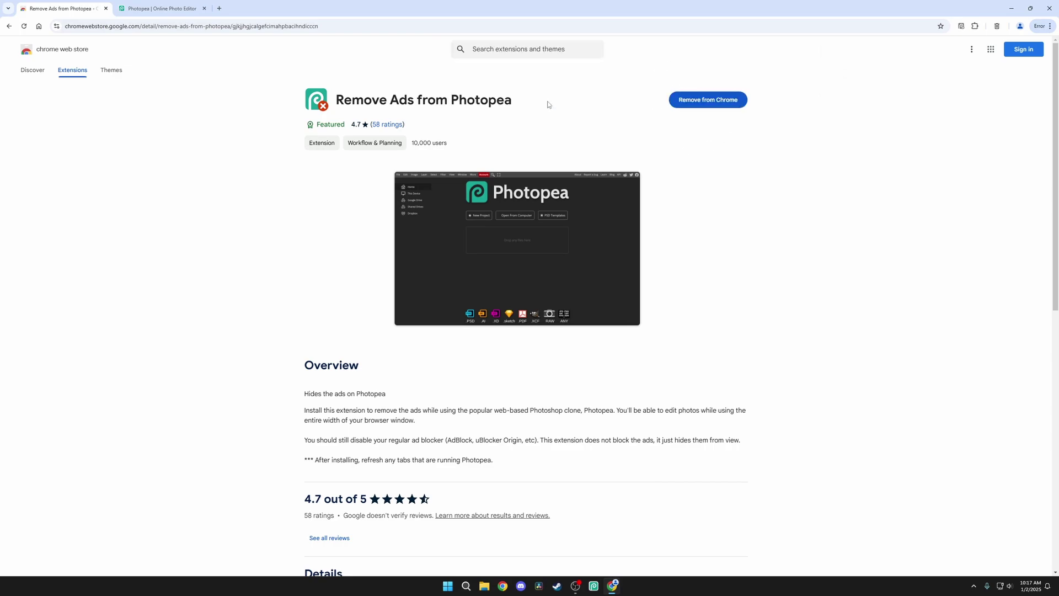
pyautogui.click(162, 9)
# Reload Photopea, create a new blank project, and briefly check the extension's store tab.
pyautogui.click(23, 26)
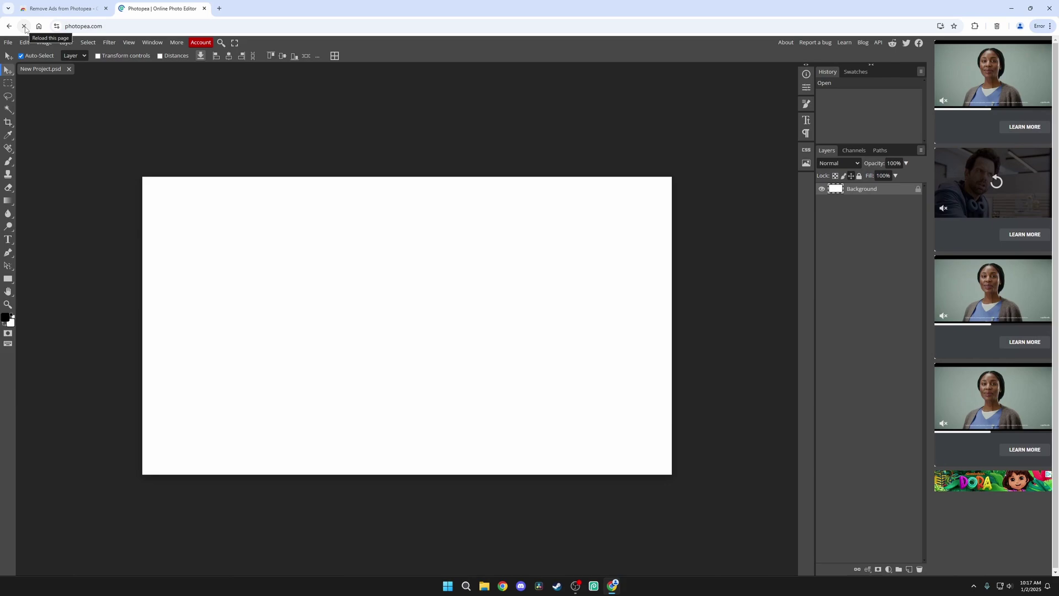
pyautogui.click(460, 135)
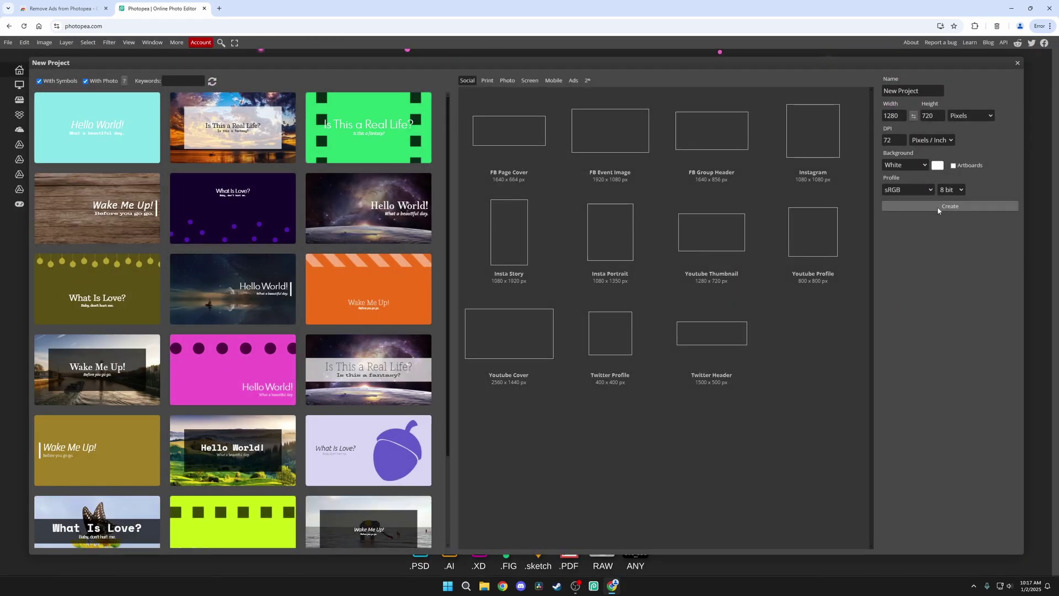
pyautogui.click(937, 206)
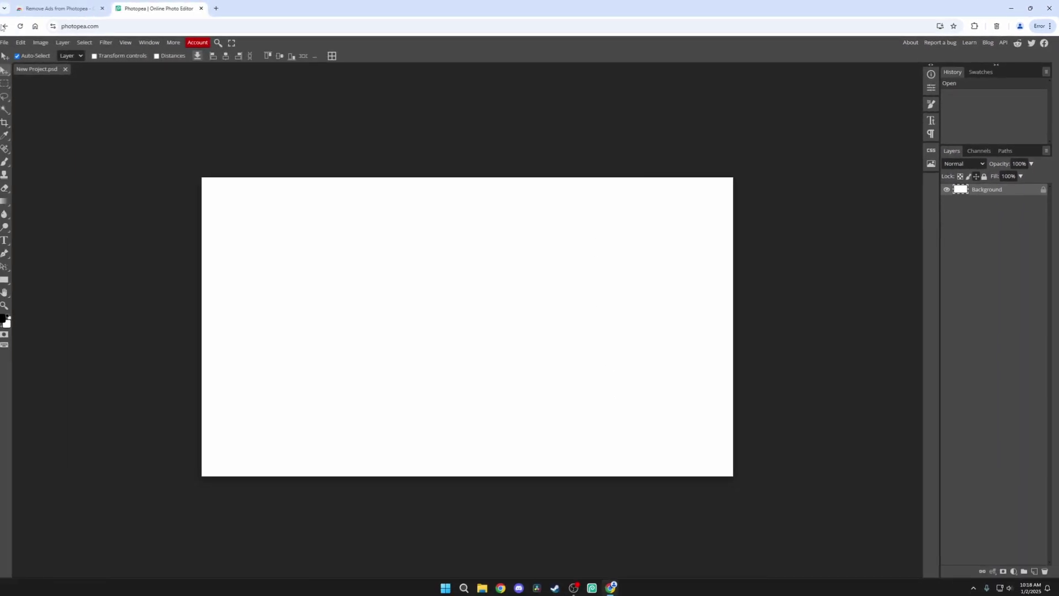
pyautogui.click(58, 9)
pyautogui.click(157, 8)
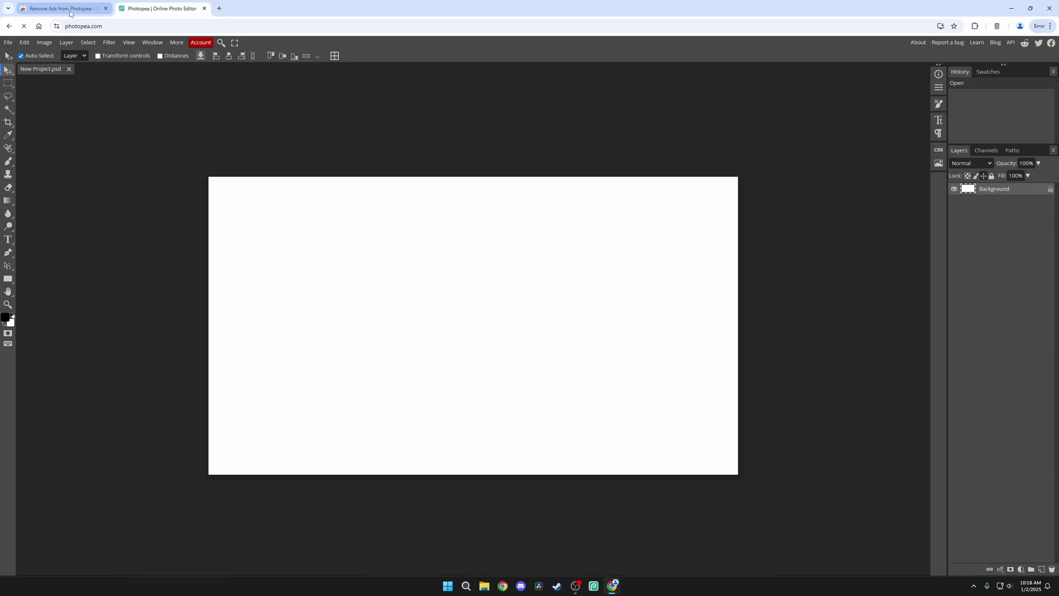
# Bring the Remove Ads from Photopea store page back to the front.
pyautogui.click(58, 9)
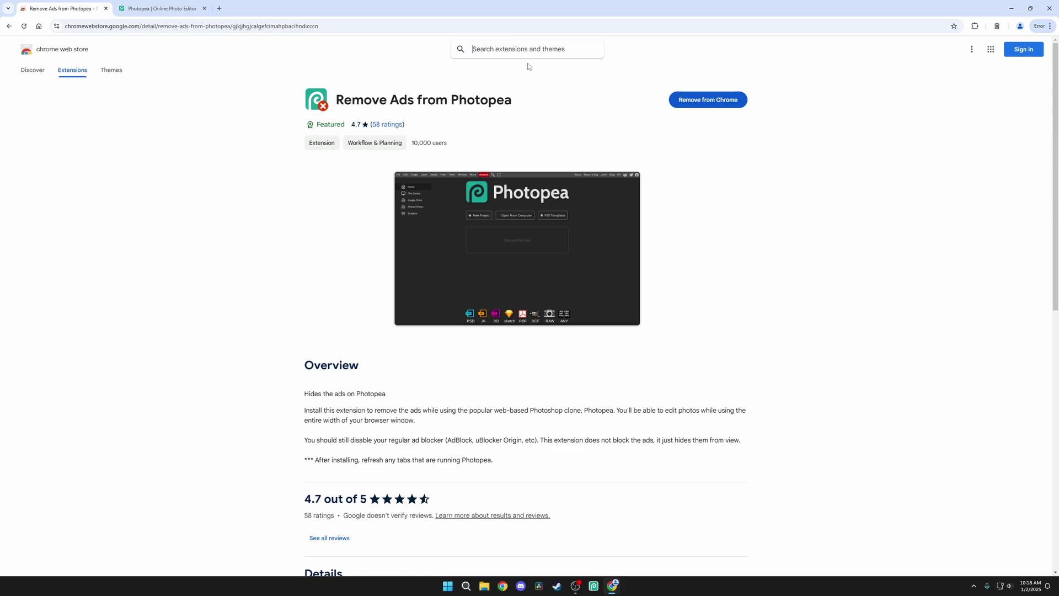
# Highlight the extension's title text and open a new Chrome window with Ctrl+N.
pyautogui.moveTo(336, 100); pyautogui.dragTo(533, 107)
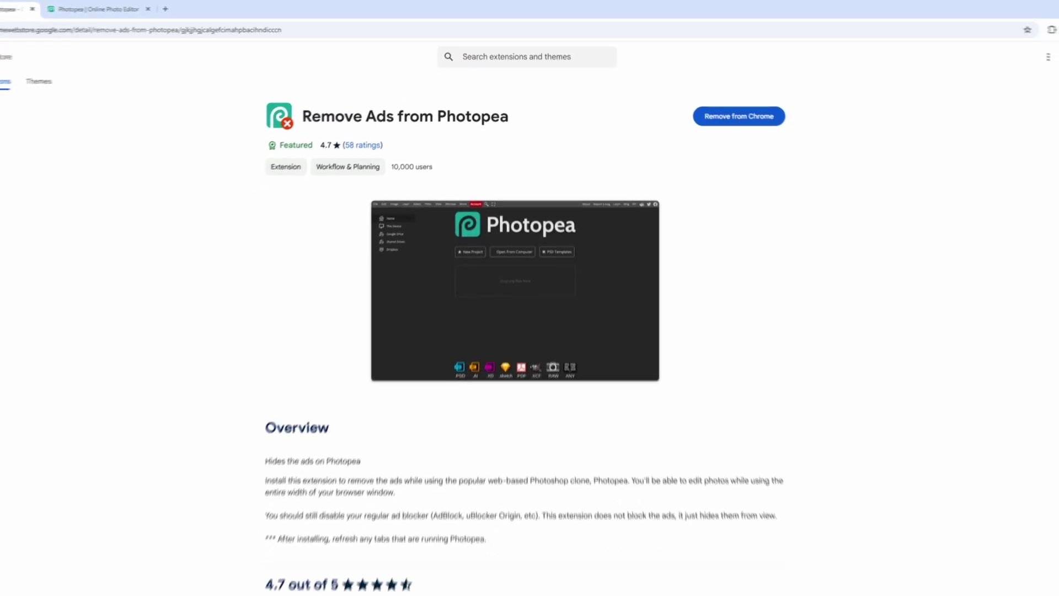
pyautogui.hotkey('ctrl', 'n')
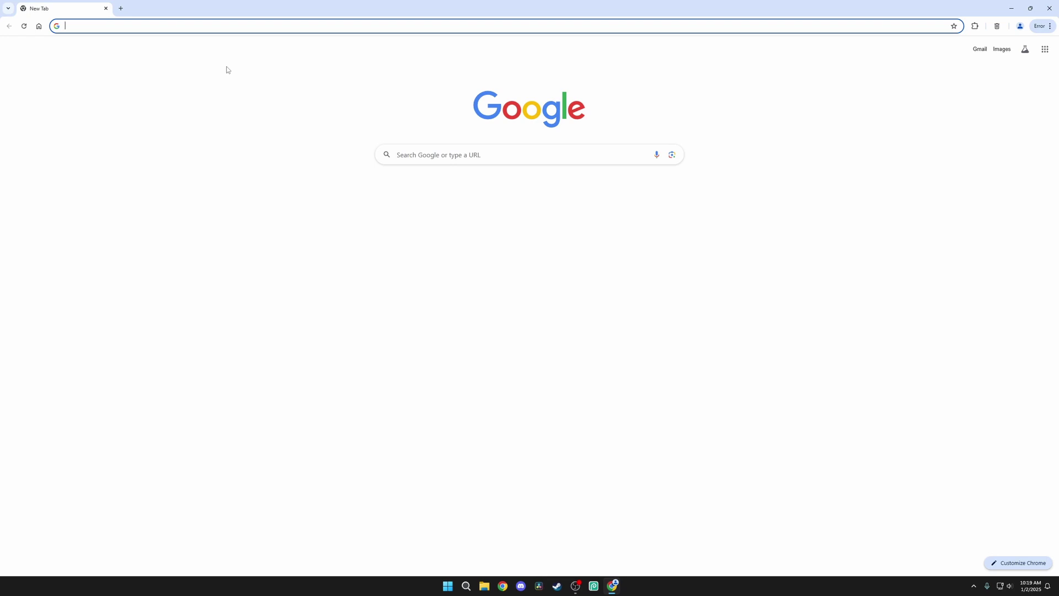